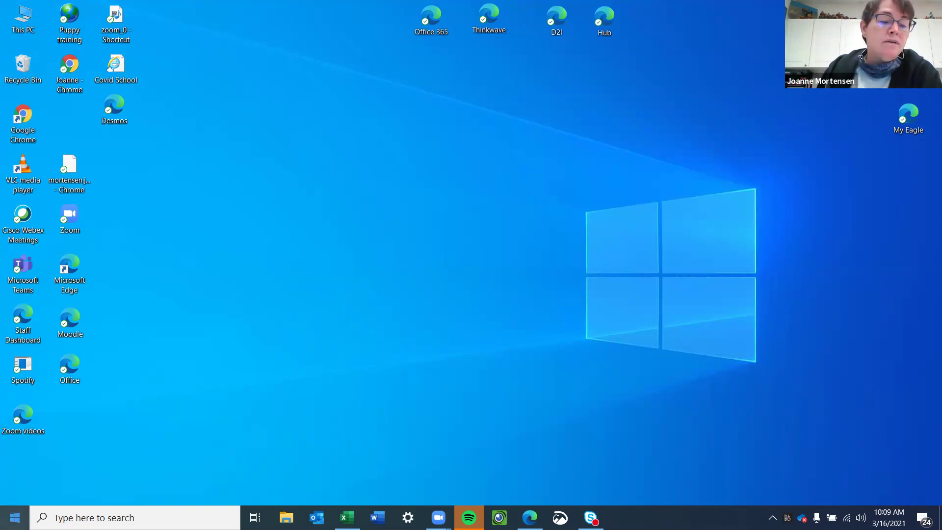
- Switch to the blank Excel workbook and set the font size of the whole sheet to 22
{"action": "left_click", "coordinate": [15, 518]}
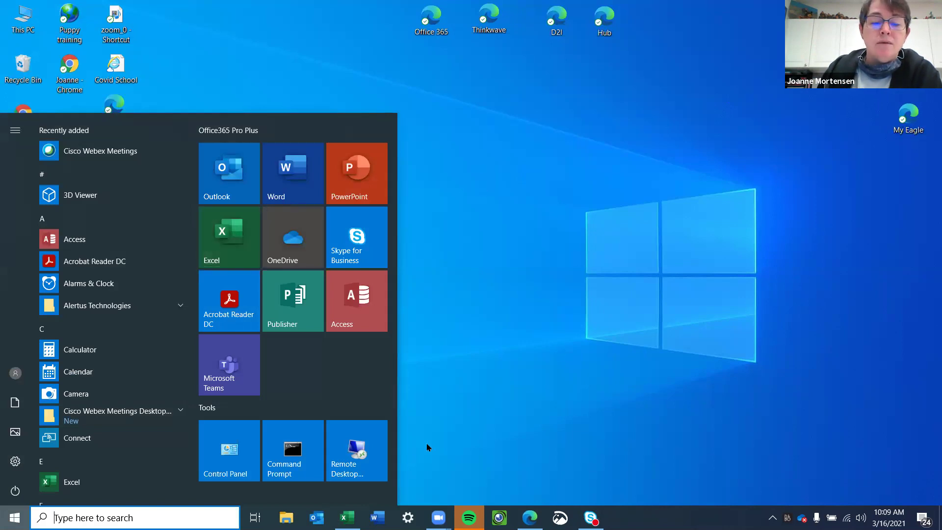
{"action": "left_click", "coordinate": [347, 518]}
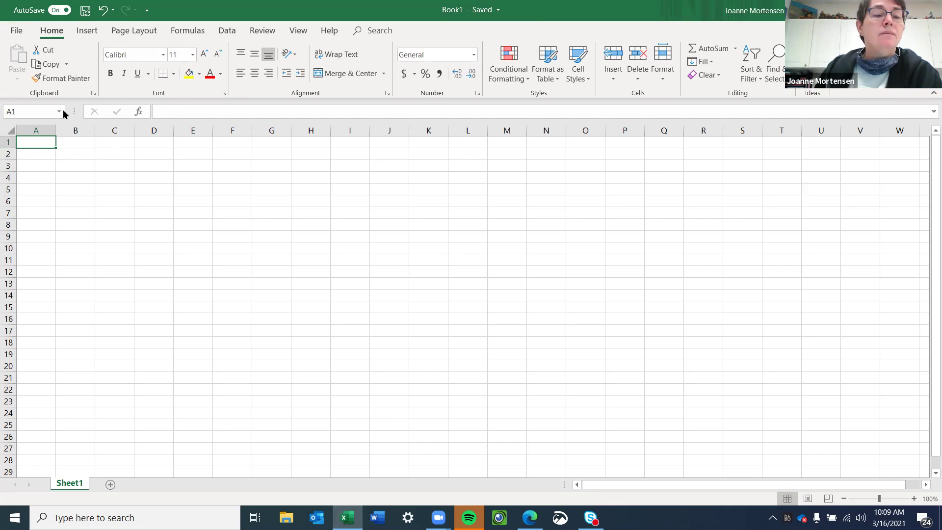
{"action": "key", "text": "ctrl+a"}
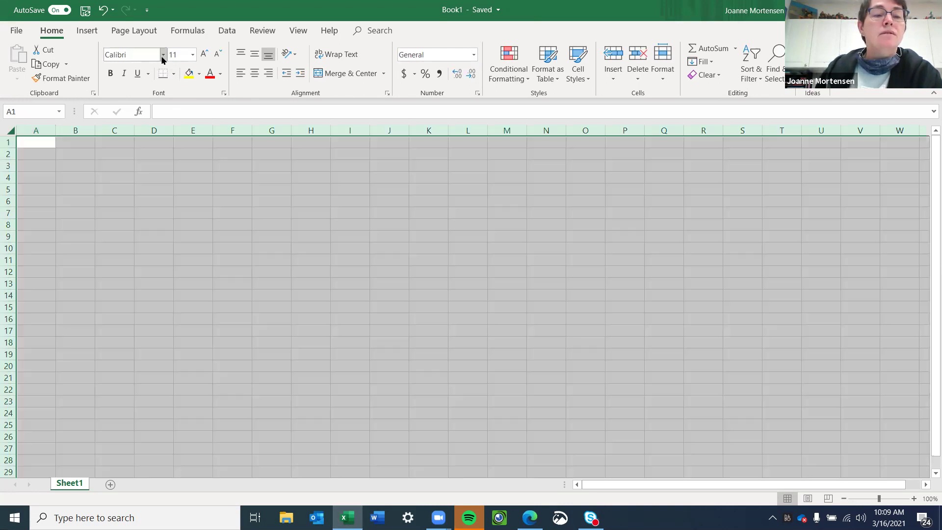
{"action": "double_click", "coordinate": [204, 56]}
{"action": "left_click", "coordinate": [193, 55]}
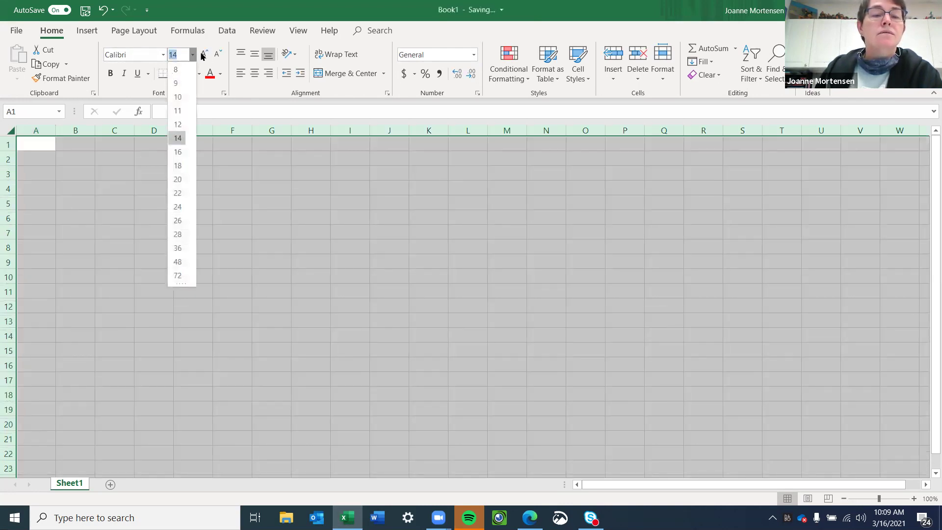
{"action": "left_click", "coordinate": [202, 55]}
{"action": "double_click", "coordinate": [202, 55]}
{"action": "double_click", "coordinate": [203, 55]}
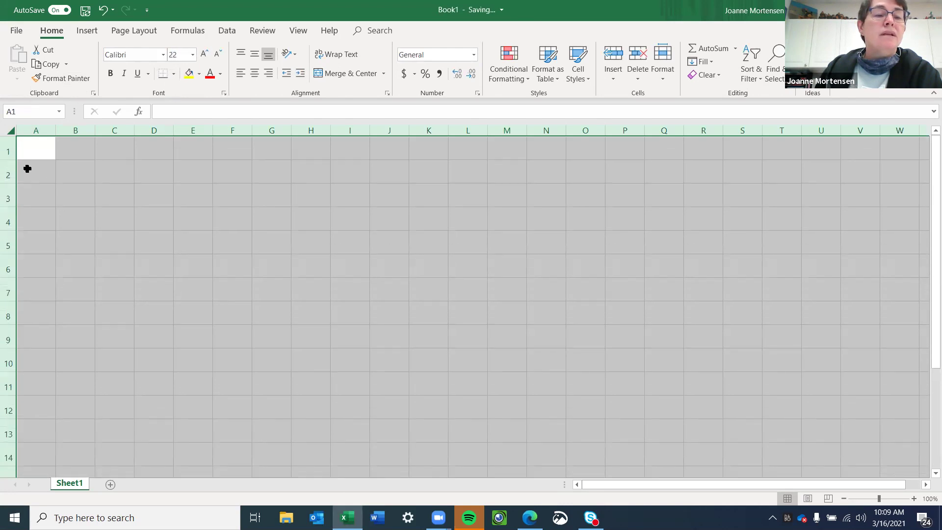
- Widen the columns from A across the visible sheet equally, to about one and a half times their width
{"action": "left_click", "coordinate": [46, 132]}
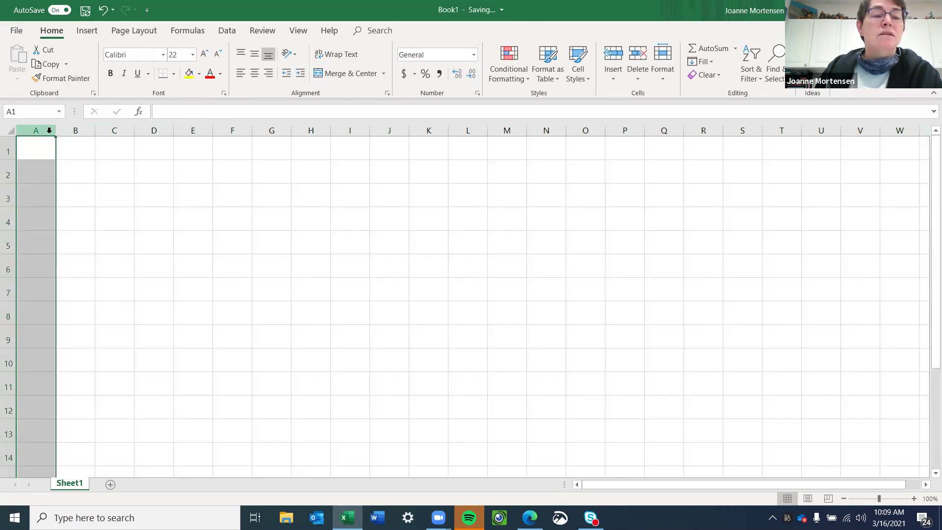
{"action": "left_click_drag", "start_coordinate": [48, 131], "coordinate": [731, 140]}
{"action": "left_click_drag", "start_coordinate": [606, 131], "coordinate": [624, 130]}
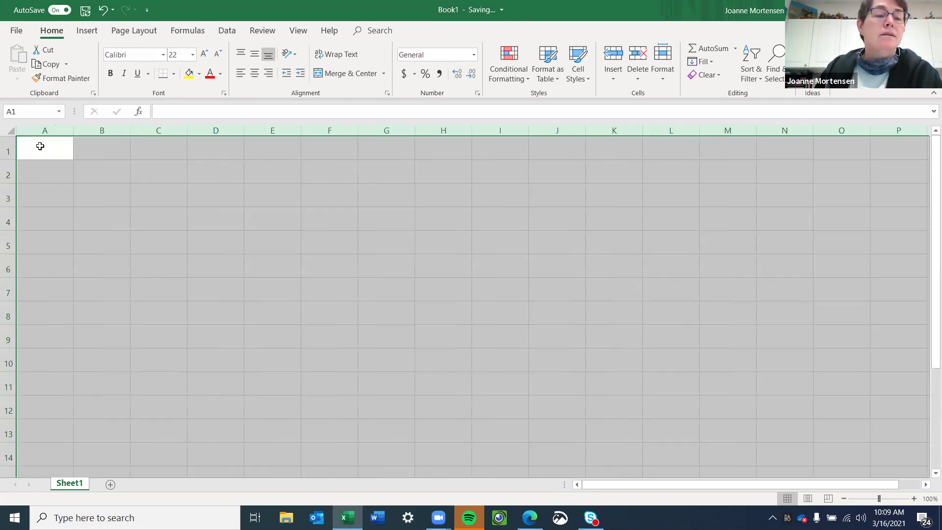
- Enter the header Day in A1 and the numbers 1 to 10 below it in A2:A11
{"action": "left_click", "coordinate": [41, 146]}
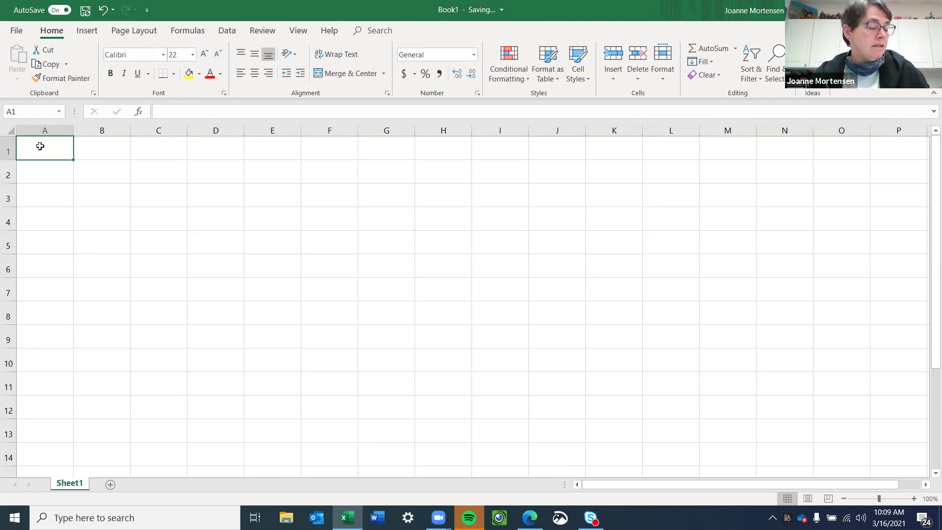
{"action": "type", "text": "Day"}
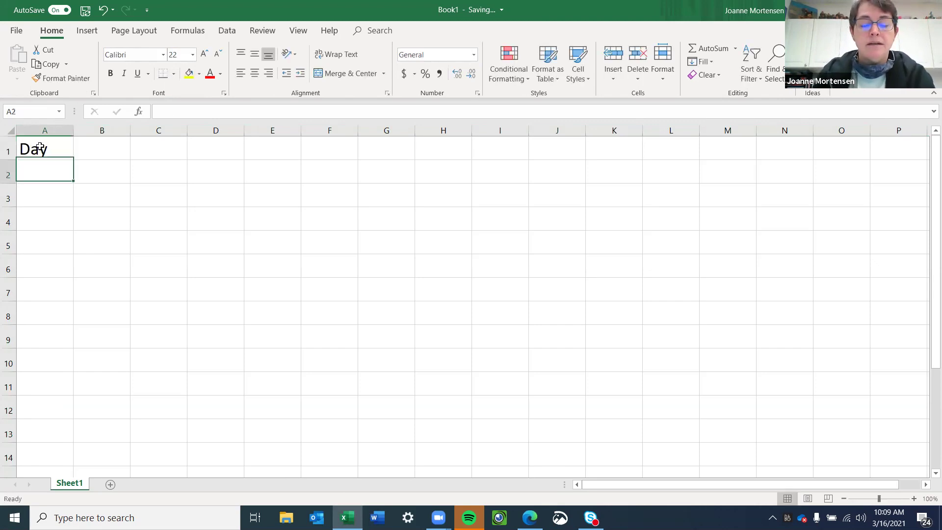
{"action": "key", "text": "Return"}
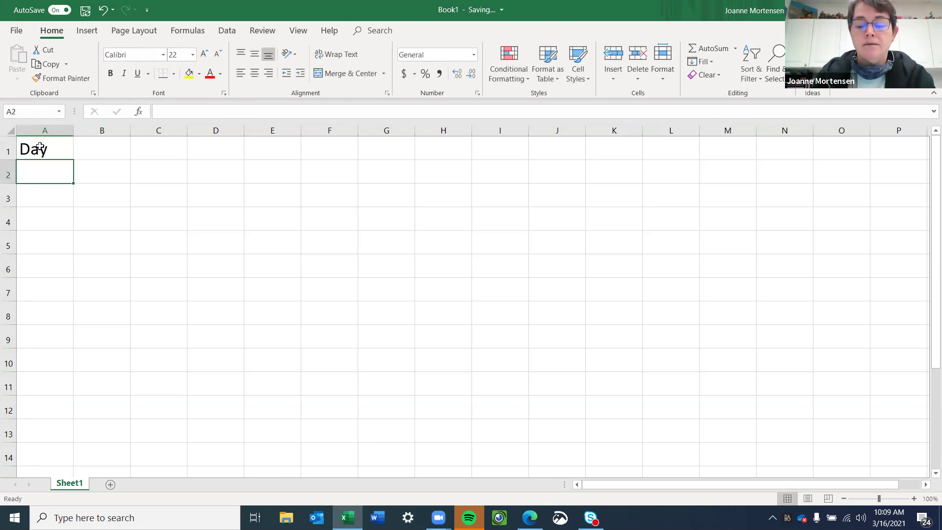
{"action": "type", "text": "1 2 3 4 5 6 7"}
{"action": "key", "text": "Return"}
{"action": "type", "text": "8"}
{"action": "key", "text": "Return"}
{"action": "type", "text": "9"}
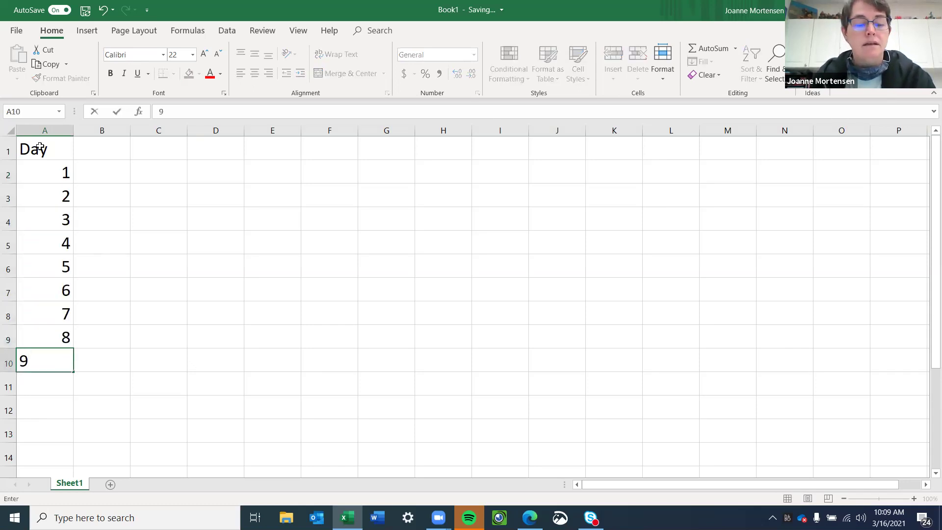
{"action": "key", "text": "Return"}
{"action": "type", "text": "10"}
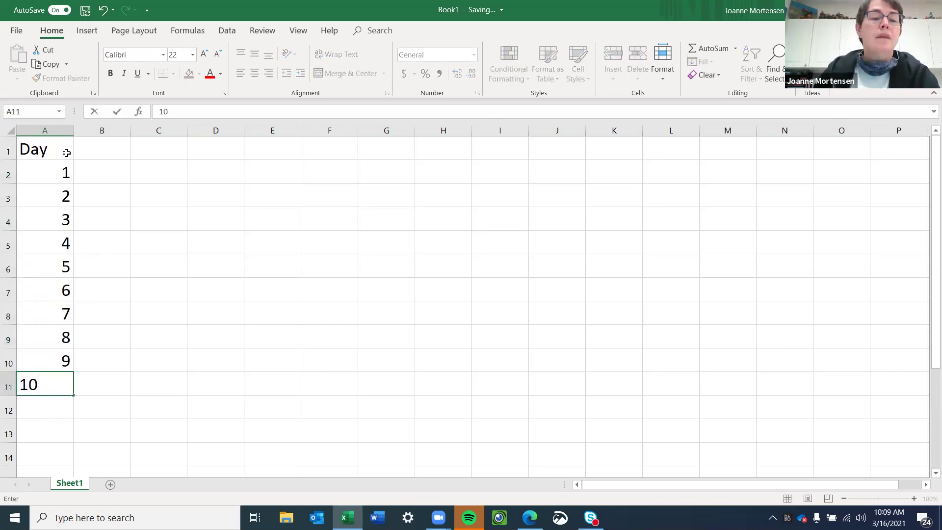
- Enter the column headers 1, 2, 3 and 4 in B1:E1 and Total in F1
{"action": "left_click", "coordinate": [115, 151]}
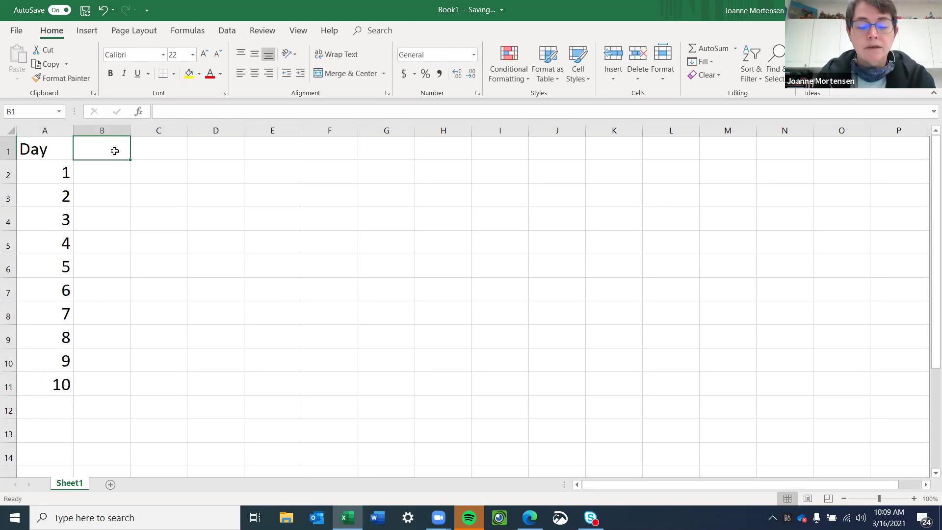
{"action": "type", "text": "1"}
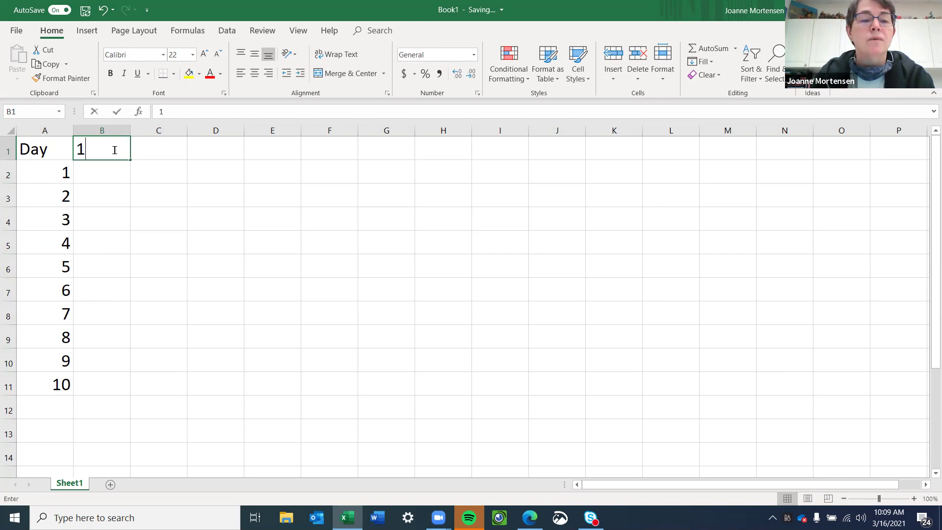
{"action": "key", "text": "Tab"}
{"action": "type", "text": "2"}
{"action": "key", "text": "Tab"}
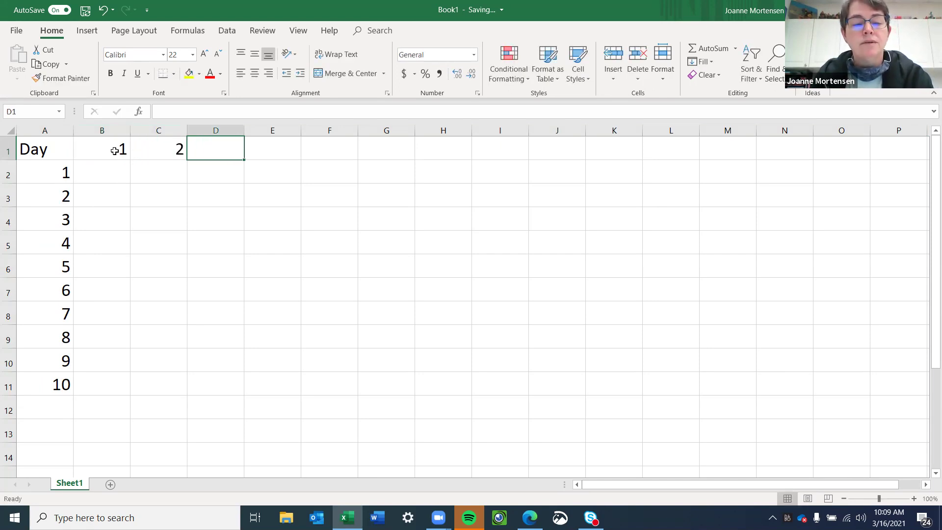
{"action": "type", "text": "3"}
{"action": "key", "text": "Tab"}
{"action": "type", "text": "4"}
{"action": "key", "text": "Tab"}
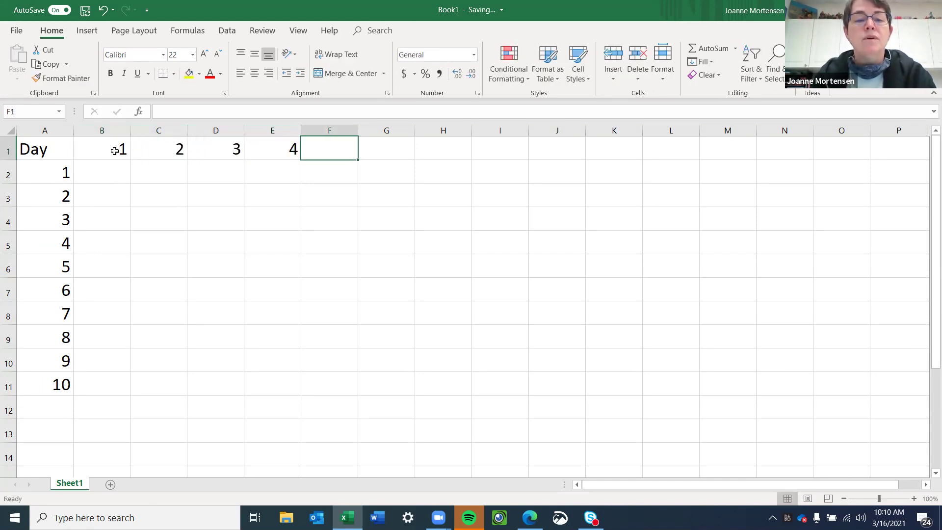
{"action": "type", "text": "Tota;"}
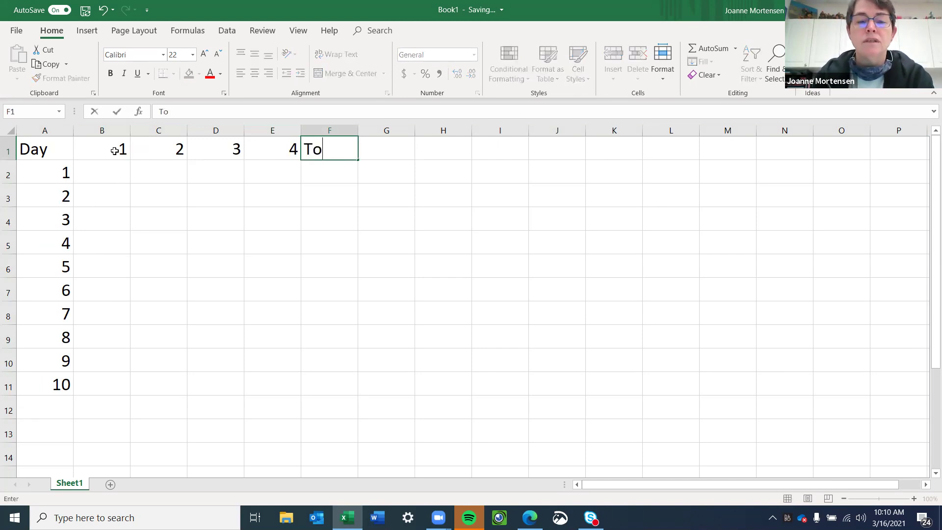
{"action": "key", "text": "BackSpace"}
{"action": "type", "text": "l"}
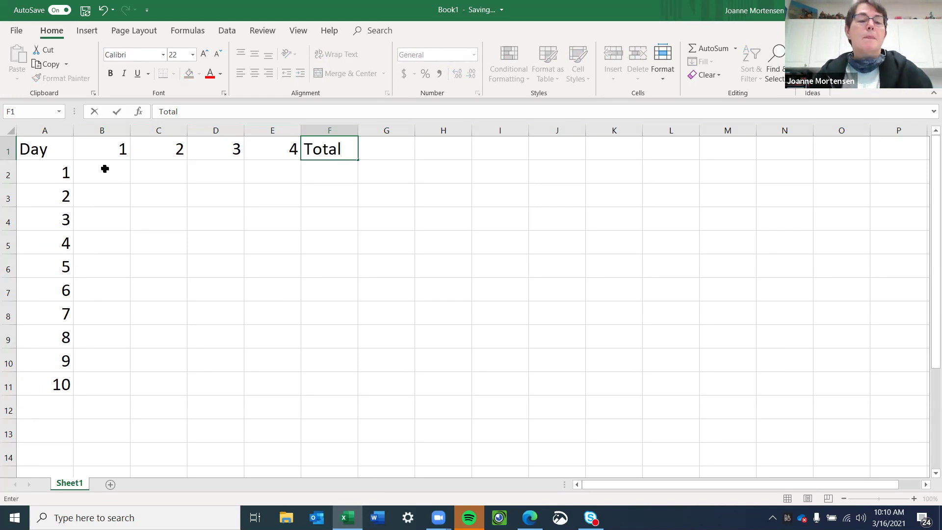
- Move the day numbers down one row to A3:A12 and enter 0 in A2
{"action": "left_click", "coordinate": [104, 169]}
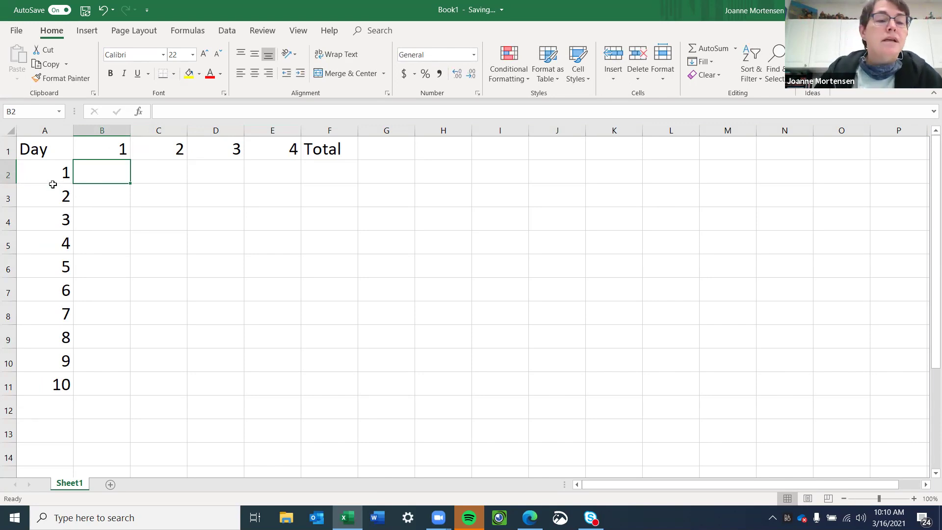
{"action": "left_click_drag", "start_coordinate": [29, 172], "coordinate": [59, 406]}
{"action": "left_click", "coordinate": [39, 170]}
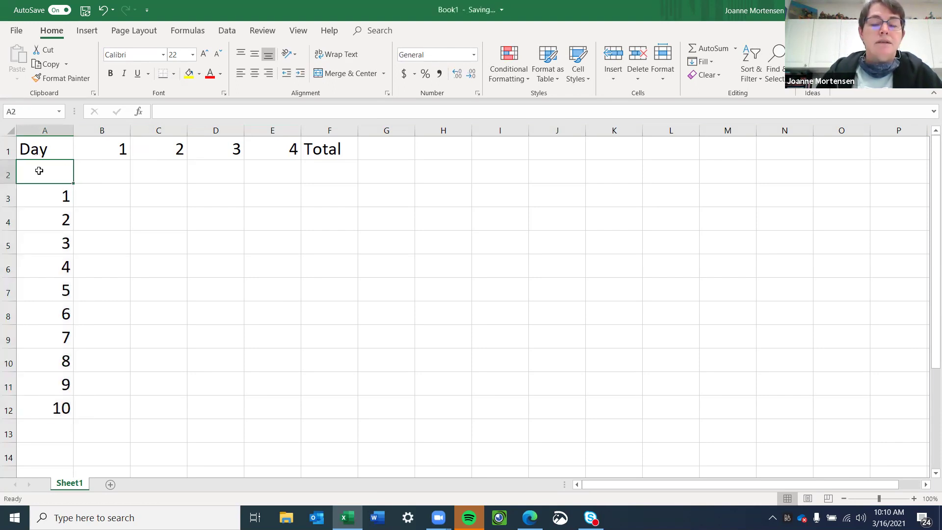
{"action": "type", "text": "0"}
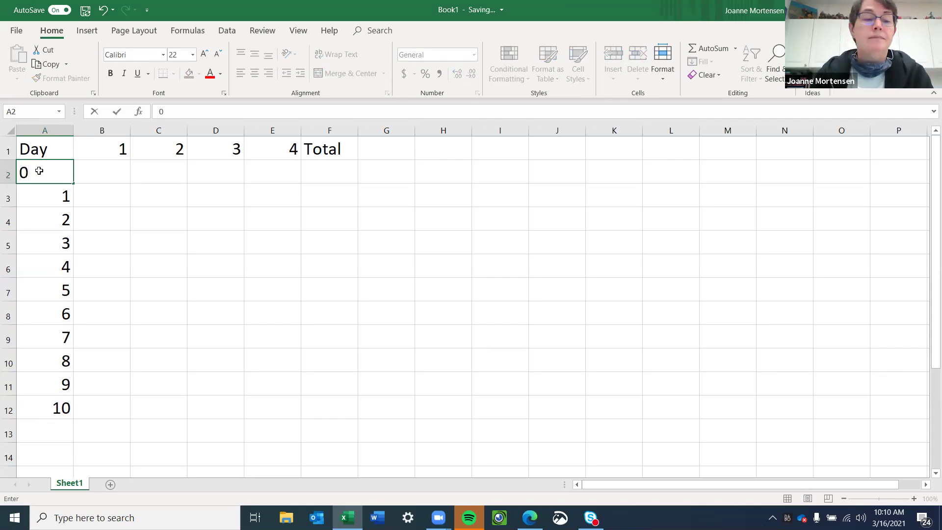
{"action": "key", "text": "Tab"}
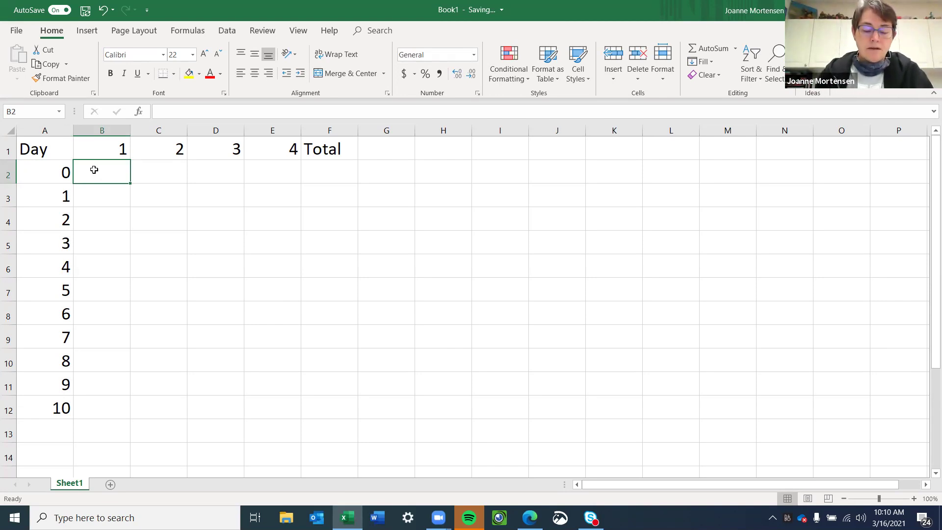
- Fill in the day 0 row with 40, 30, 20 and 10 in B2:E2 and a total of 100 in F2
{"action": "type", "text": "40"}
{"action": "key", "text": "Tab"}
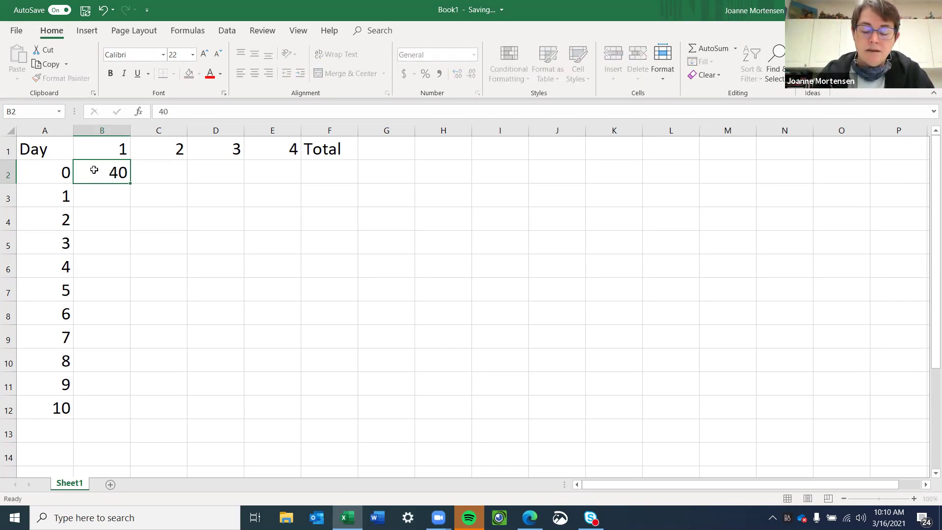
{"action": "type", "text": "30"}
{"action": "key", "text": "Tab"}
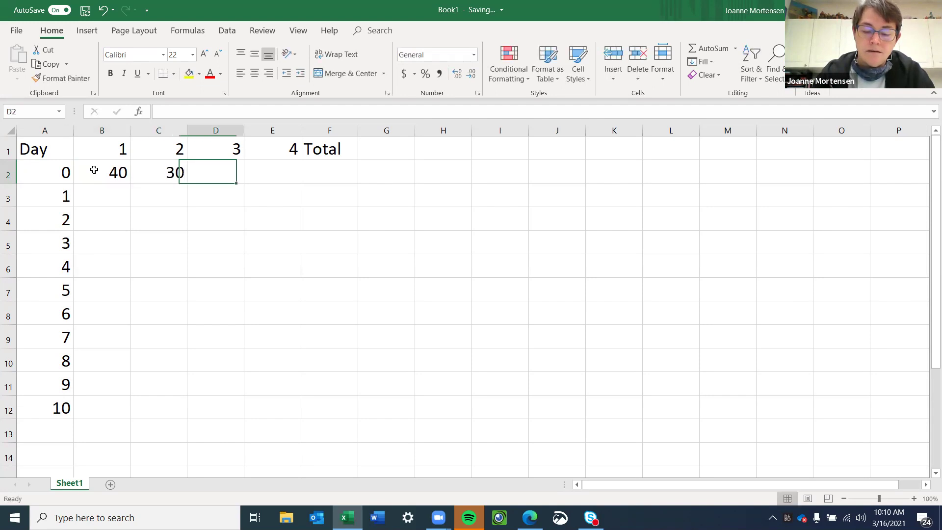
{"action": "type", "text": "20"}
{"action": "key", "text": "Tab"}
{"action": "type", "text": "10"}
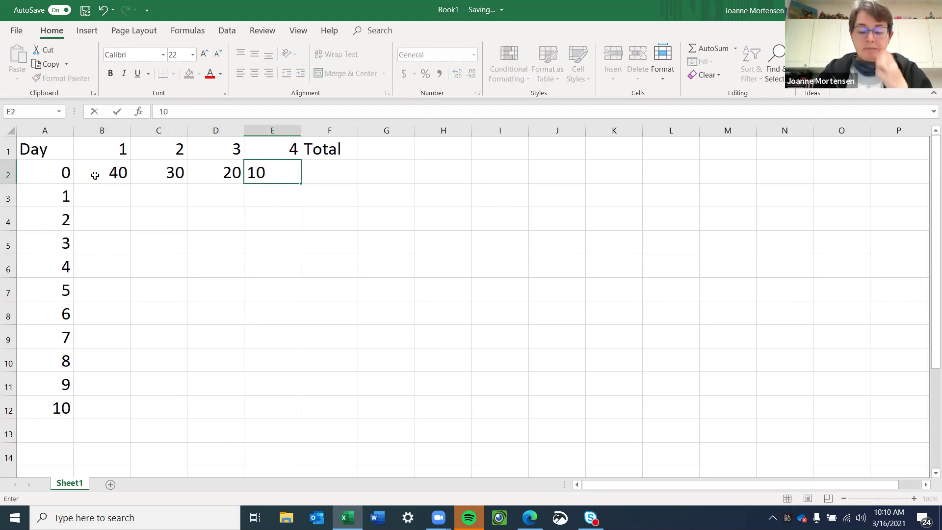
{"action": "left_click", "coordinate": [342, 178]}
{"action": "type", "text": "100"}
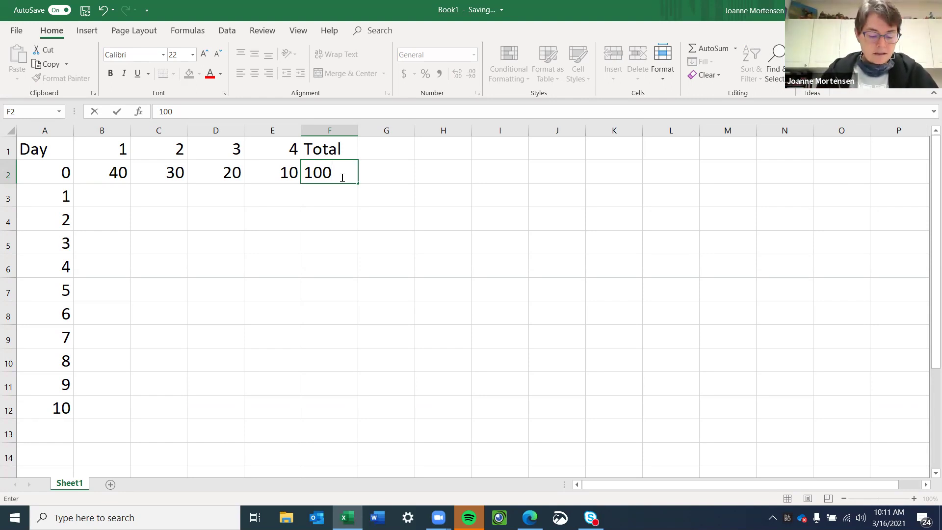
- Fill in the day 1 row with 20, 52, 34 and 16 in B3:E3 and a total of 122 in F3
{"action": "left_click", "coordinate": [97, 195]}
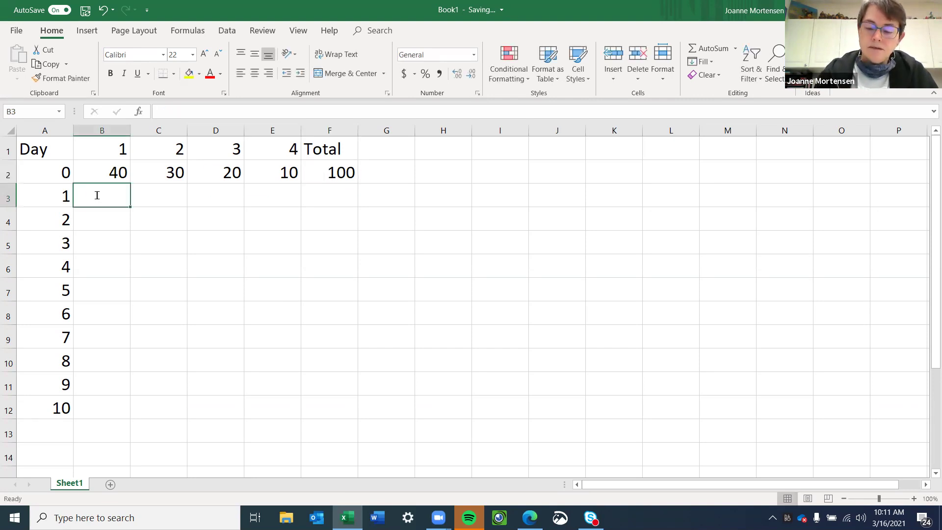
{"action": "type", "text": "20"}
{"action": "key", "text": "Tab"}
{"action": "type", "text": "52"}
{"action": "key", "text": "Tab"}
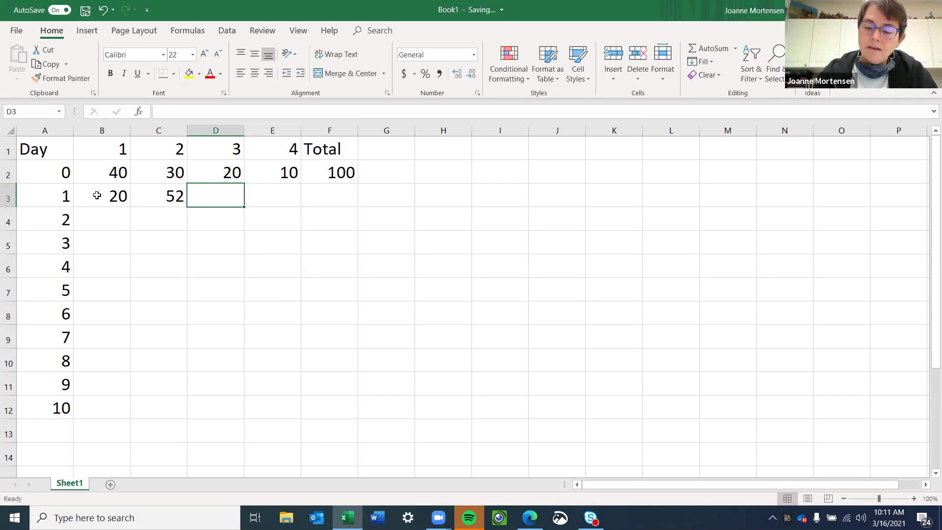
{"action": "type", "text": "34"}
{"action": "key", "text": "Tab"}
{"action": "type", "text": "16"}
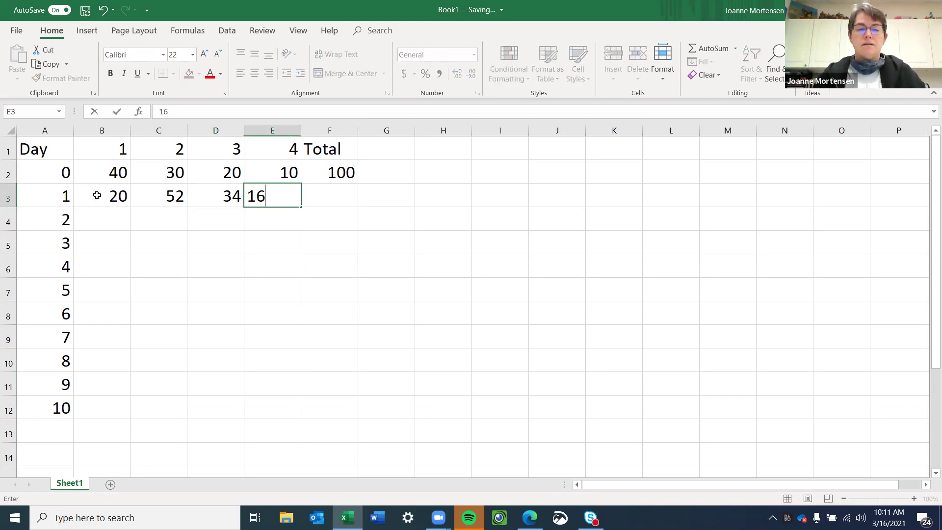
{"action": "left_click", "coordinate": [328, 197]}
{"action": "type", "text": "122"}
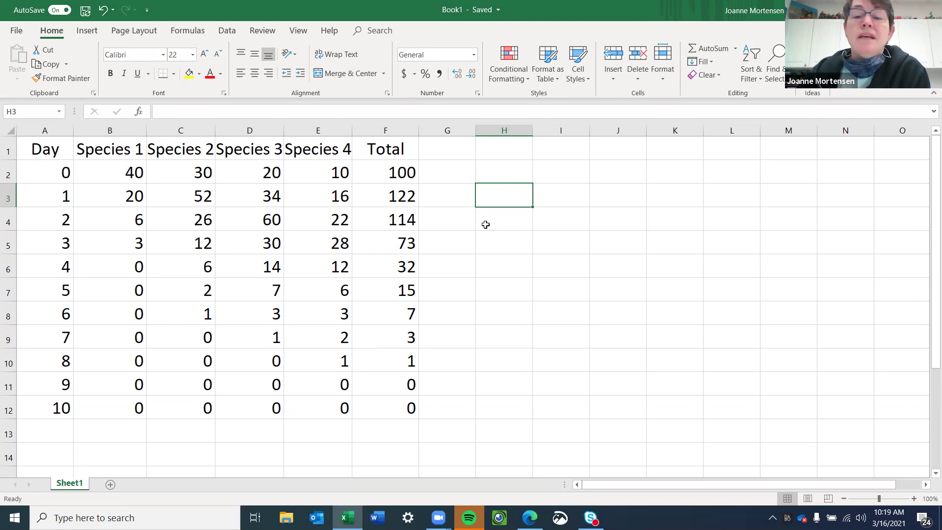
- Insert a 2-D stacked line chart with markers from the data in B1:F12 and place it beside the table
{"action": "left_click", "coordinate": [108, 150]}
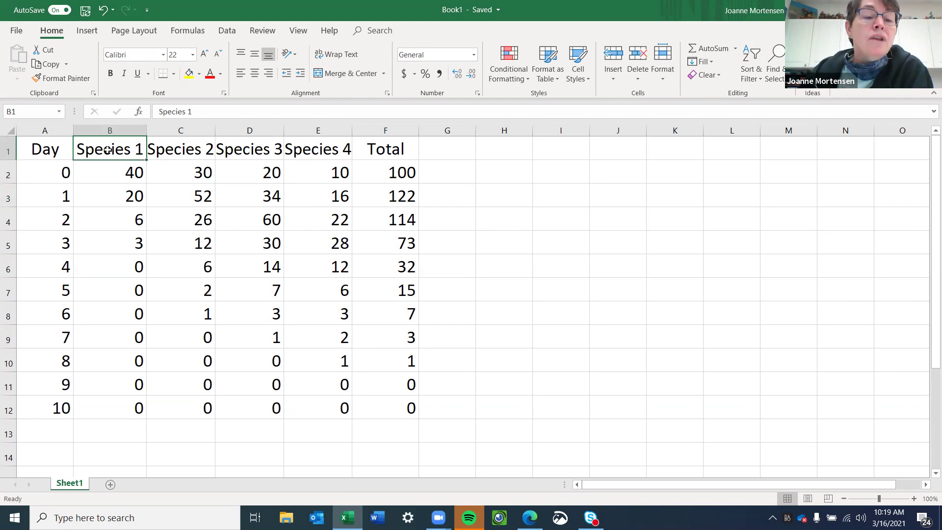
{"action": "left_click_drag", "start_coordinate": [108, 150], "coordinate": [384, 406]}
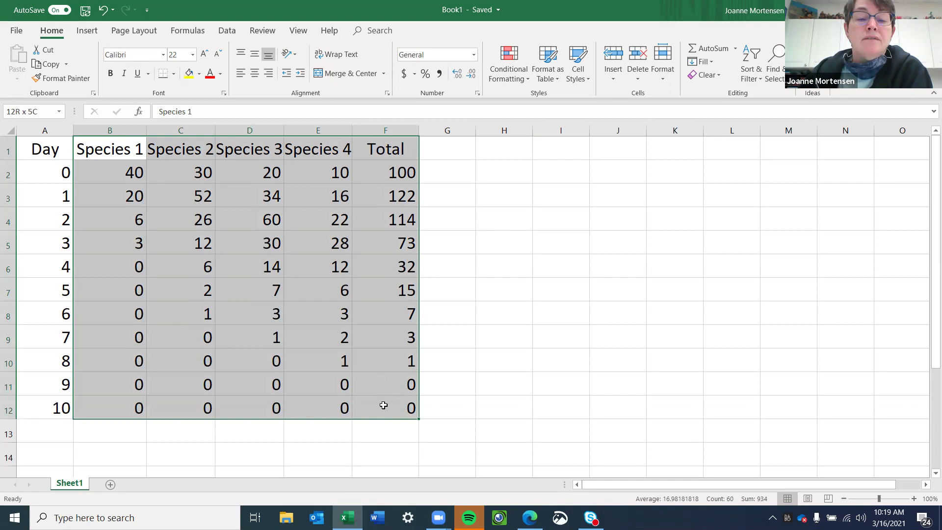
{"action": "left_click_drag", "start_coordinate": [384, 405], "coordinate": [382, 406]}
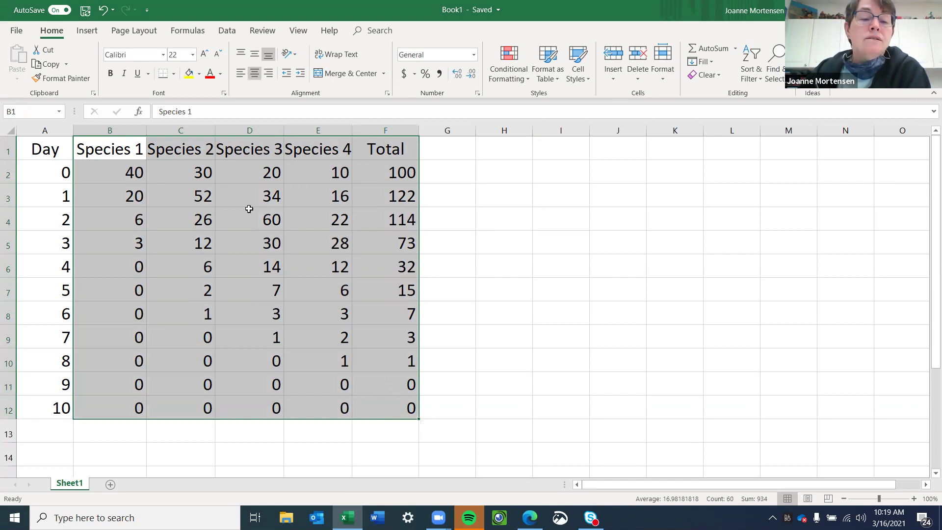
{"action": "left_click", "coordinate": [80, 30]}
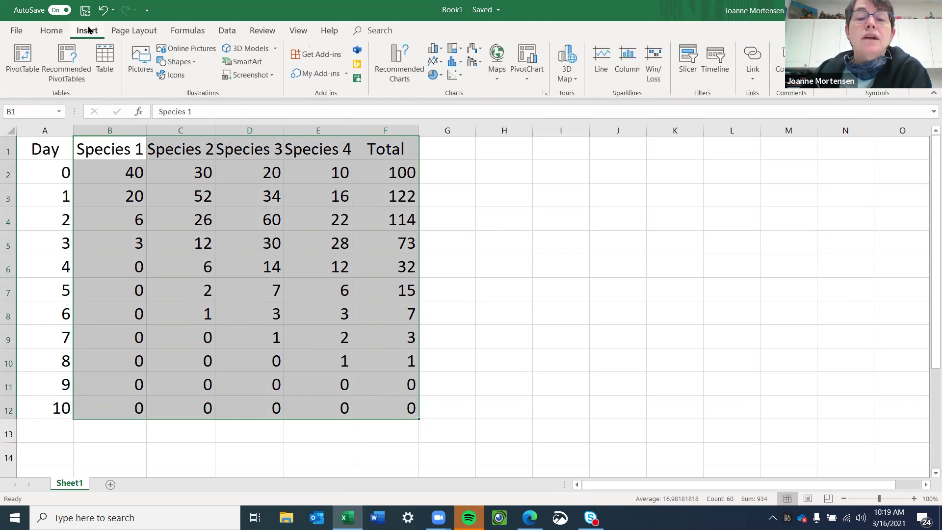
{"action": "left_click", "coordinate": [433, 65]}
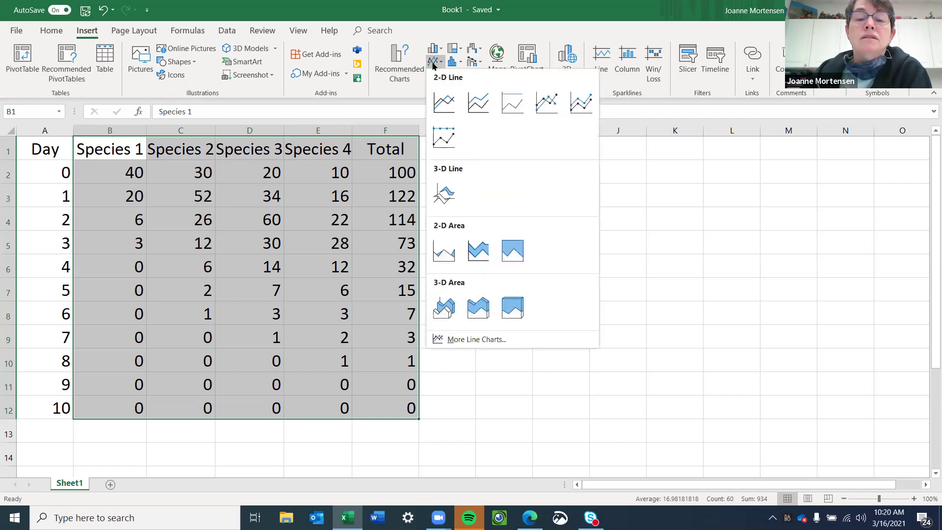
{"action": "left_click", "coordinate": [580, 102]}
{"action": "left_click_drag", "start_coordinate": [561, 224], "coordinate": [668, 175]}
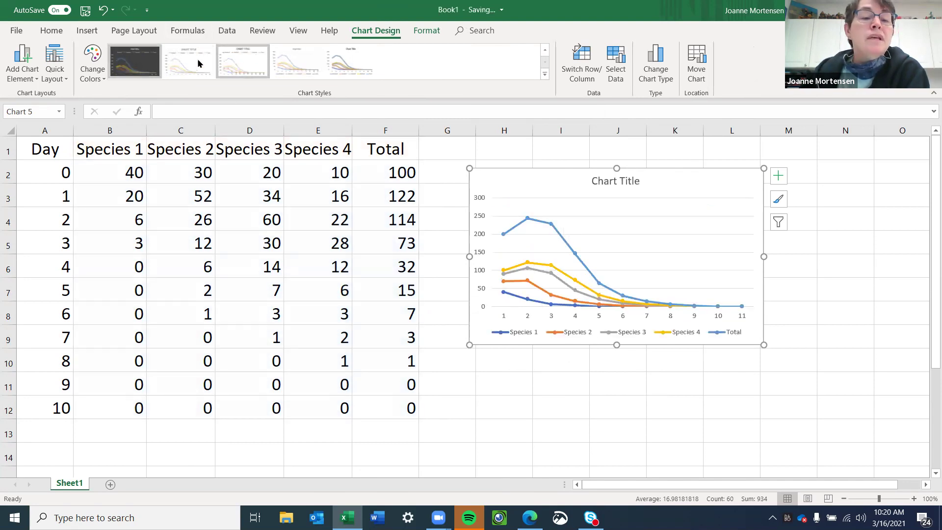
- Apply the chart style with a legend under the title and vertical gridlines, and title the chart "Following doctor's orders"
{"action": "left_click", "coordinate": [249, 65]}
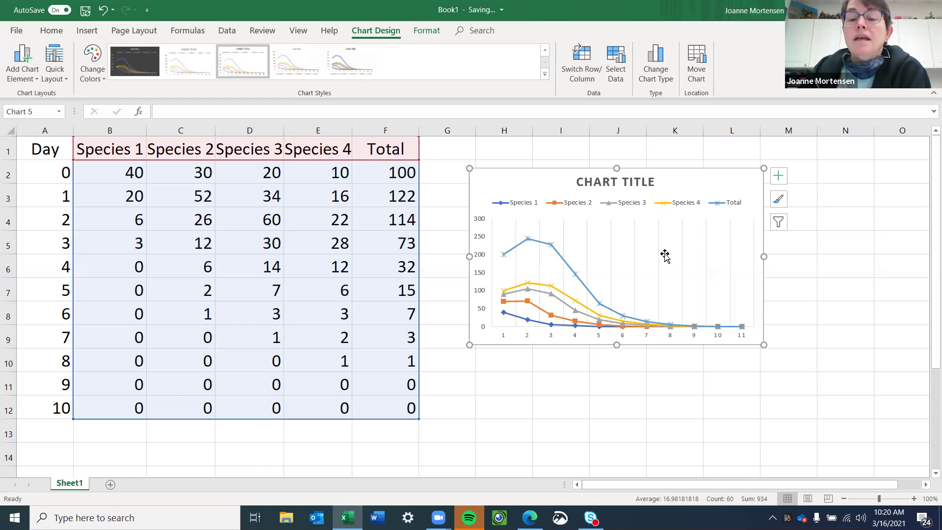
{"action": "double_click", "coordinate": [633, 183]}
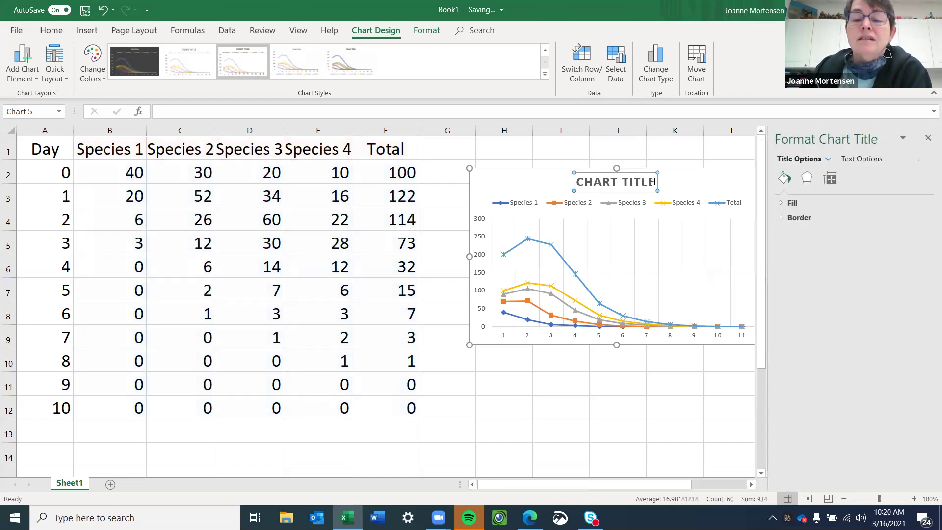
{"action": "left_click_drag", "start_coordinate": [579, 181], "coordinate": [656, 187]}
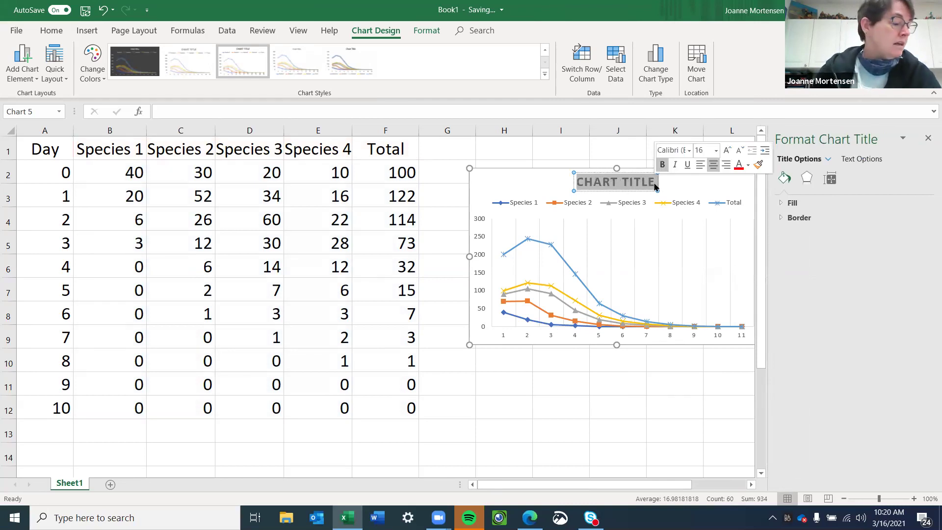
{"action": "type", "text": "Fo"}
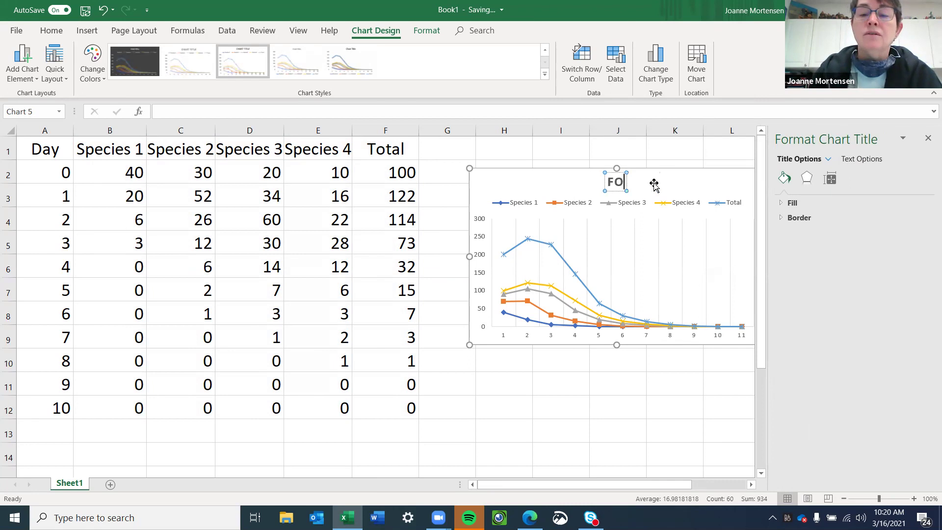
{"action": "key", "text": "BackSpace"}
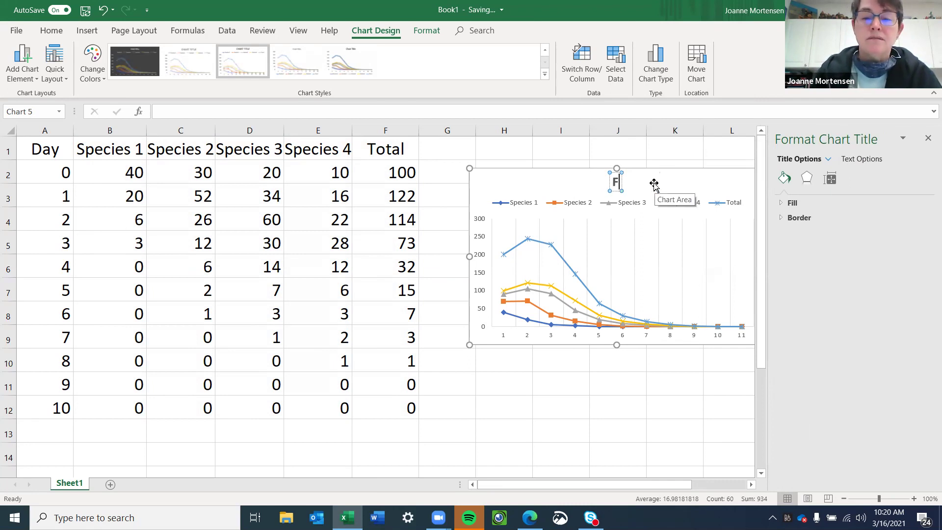
{"action": "type", "text": "o"}
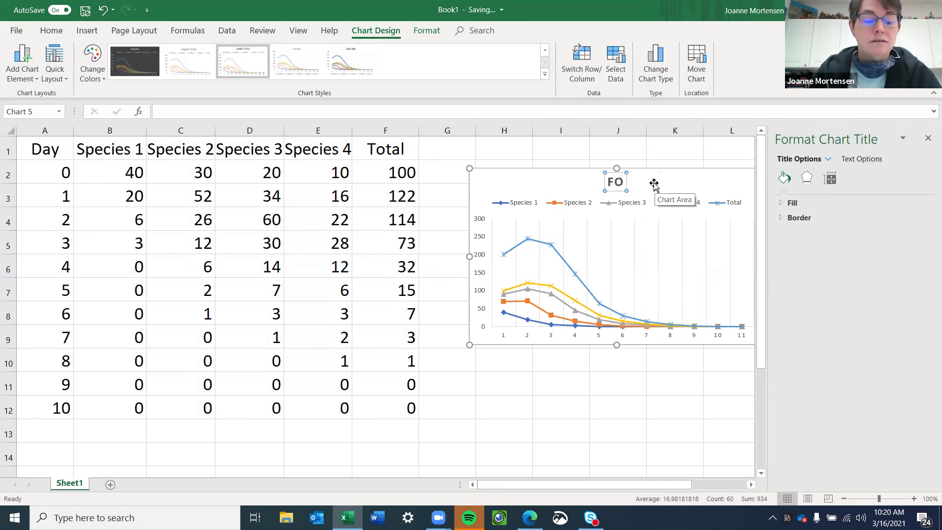
{"action": "key", "text": "BackSpace"}
{"action": "type", "text": "o"}
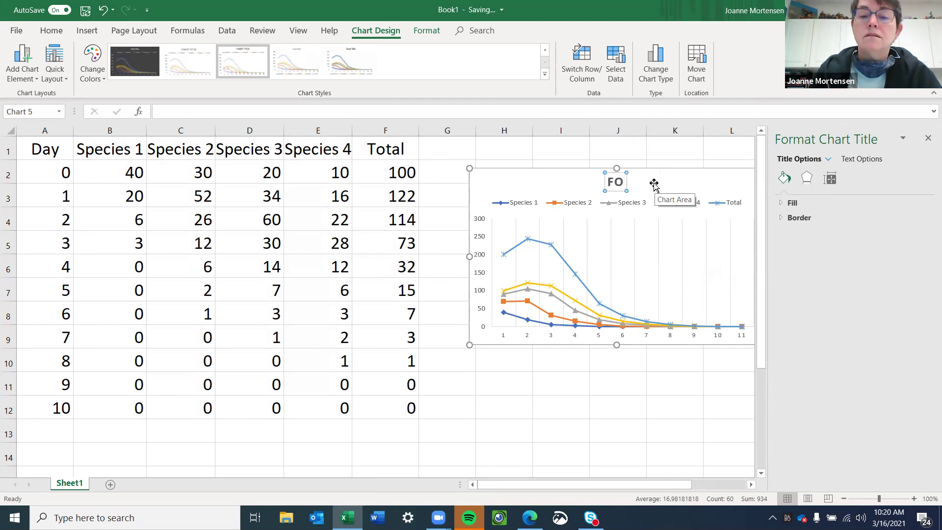
{"action": "type", "text": "llowing"}
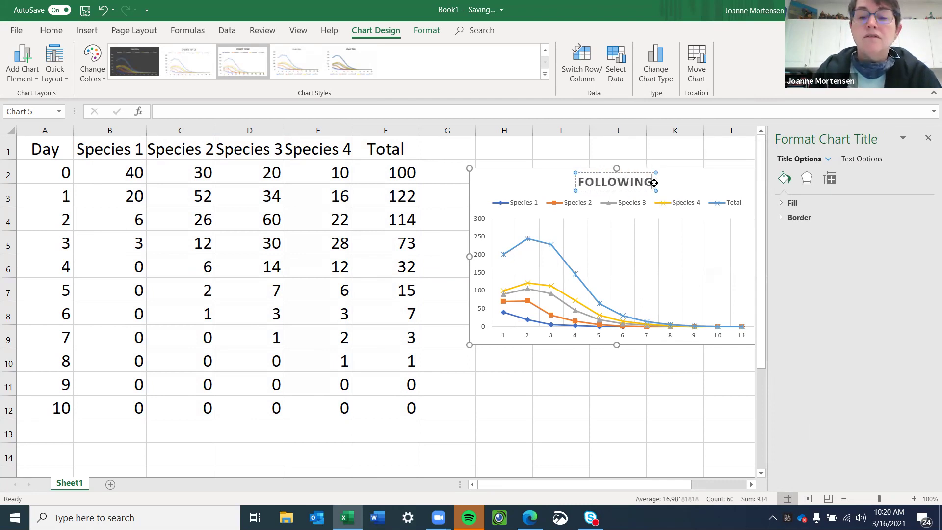
{"action": "type", "text": " doctor's orders"}
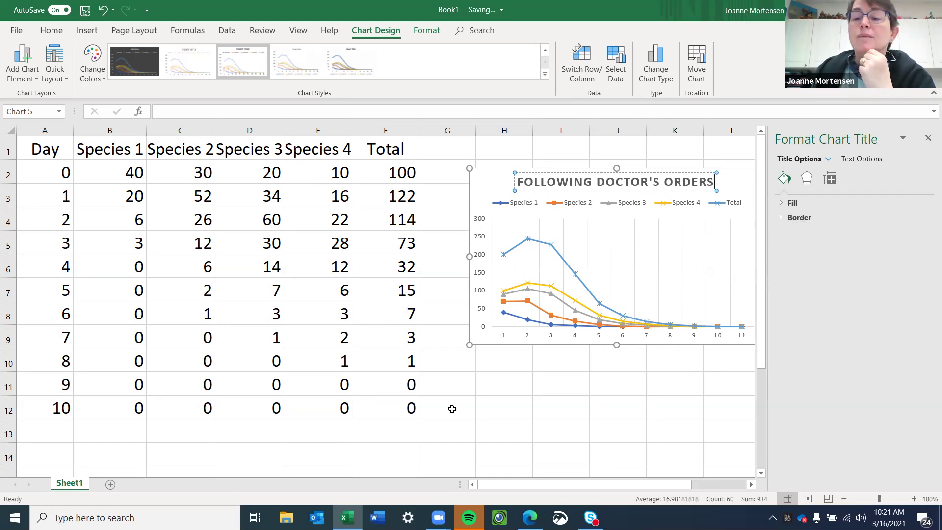
{"action": "left_click", "coordinate": [682, 263]}
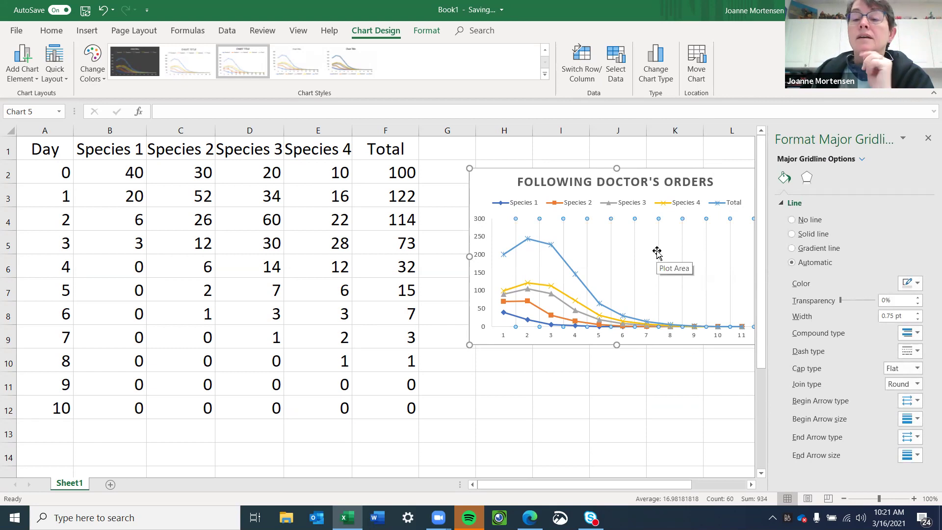
{"action": "left_click", "coordinate": [927, 138]}
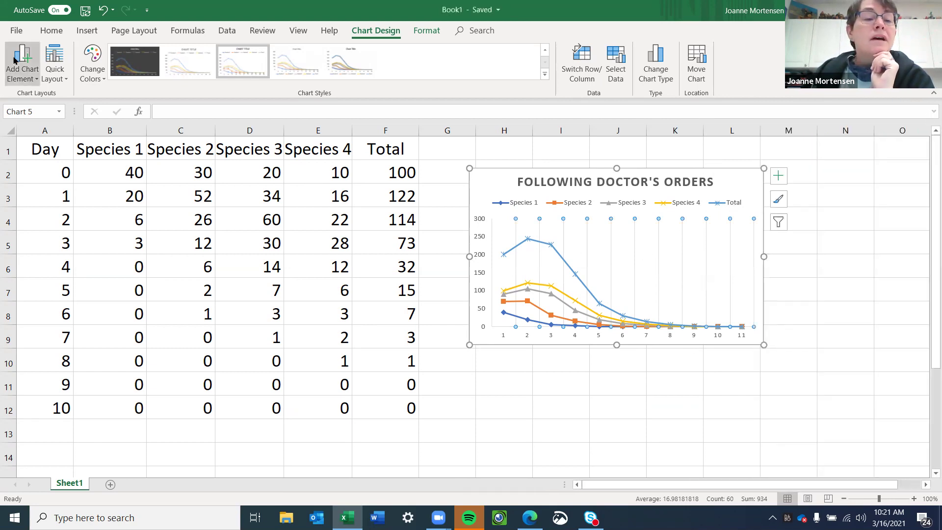
- Preview how the selected chart prints on its own, and return to the worksheet
{"action": "left_click", "coordinate": [16, 33]}
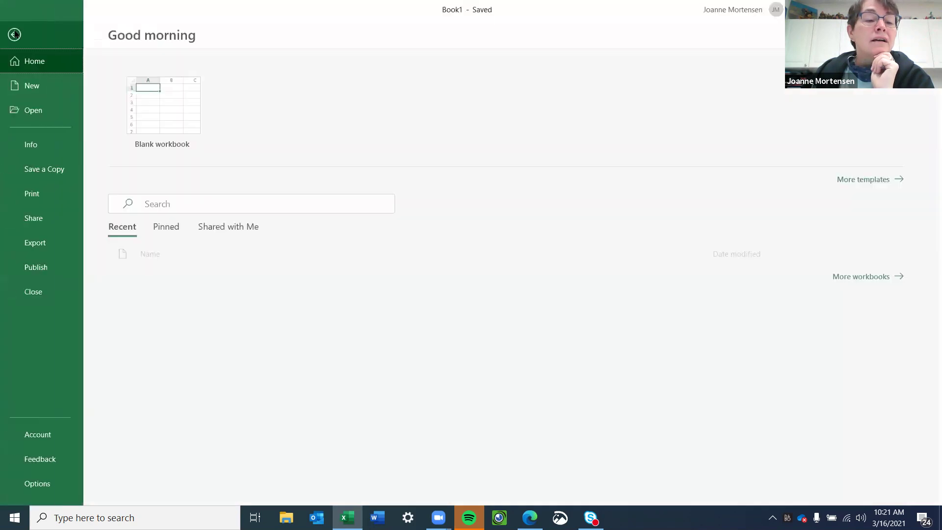
{"action": "left_click", "coordinate": [31, 196]}
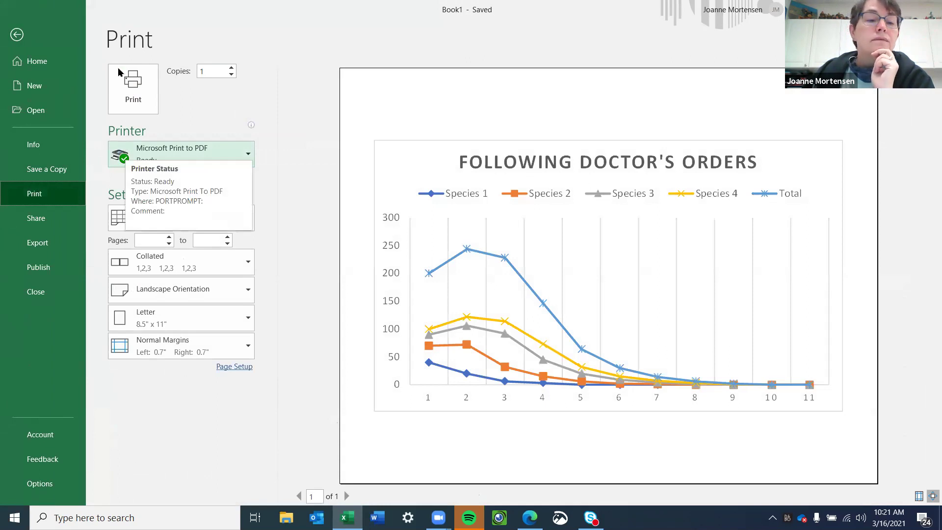
{"action": "left_click", "coordinate": [17, 34]}
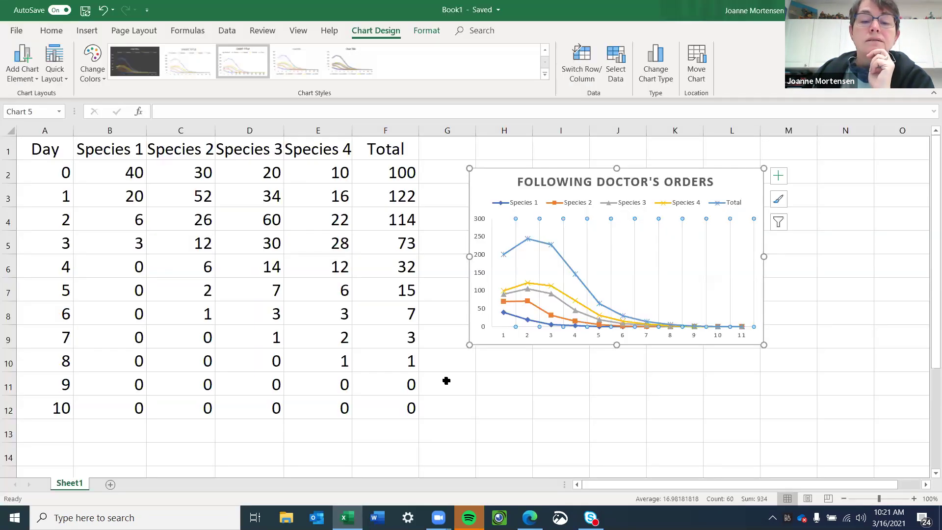
- Deselect the chart and preview every page of the active sheet's printout on the RG-CAM1-Staff-CMFP-C4503 printer
{"action": "left_click", "coordinate": [446, 380]}
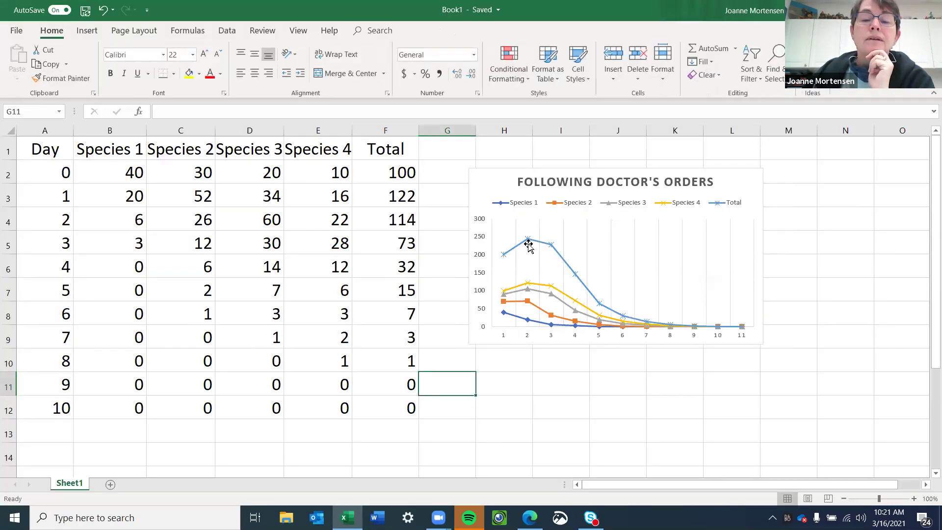
{"action": "left_click", "coordinate": [16, 31]}
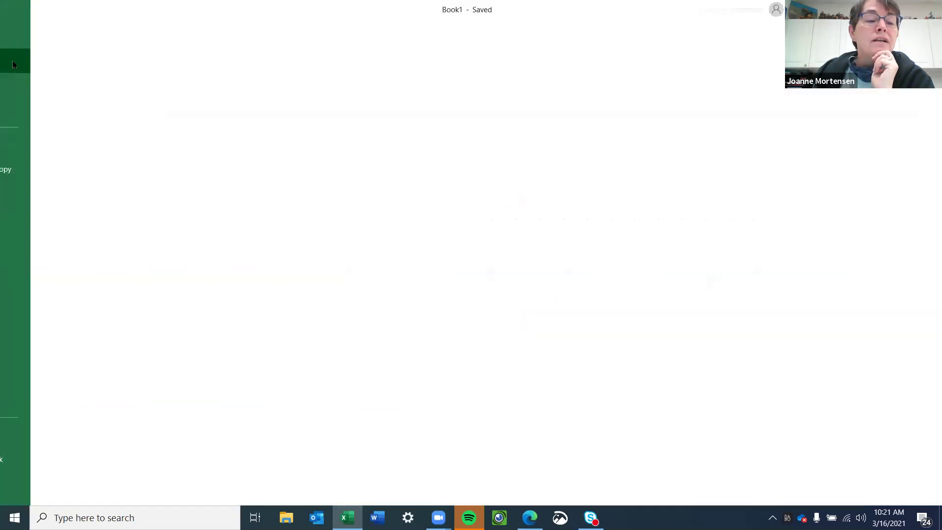
{"action": "left_click", "coordinate": [35, 194]}
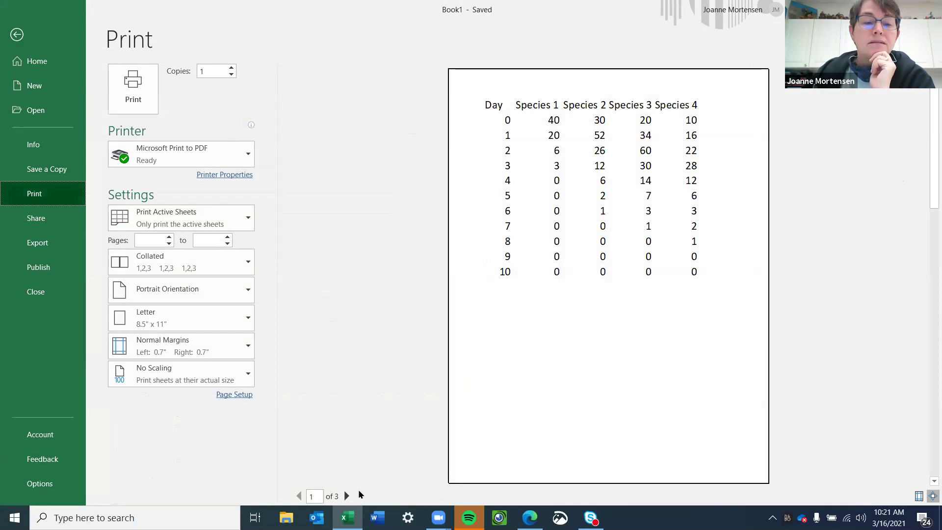
{"action": "left_click", "coordinate": [208, 159]}
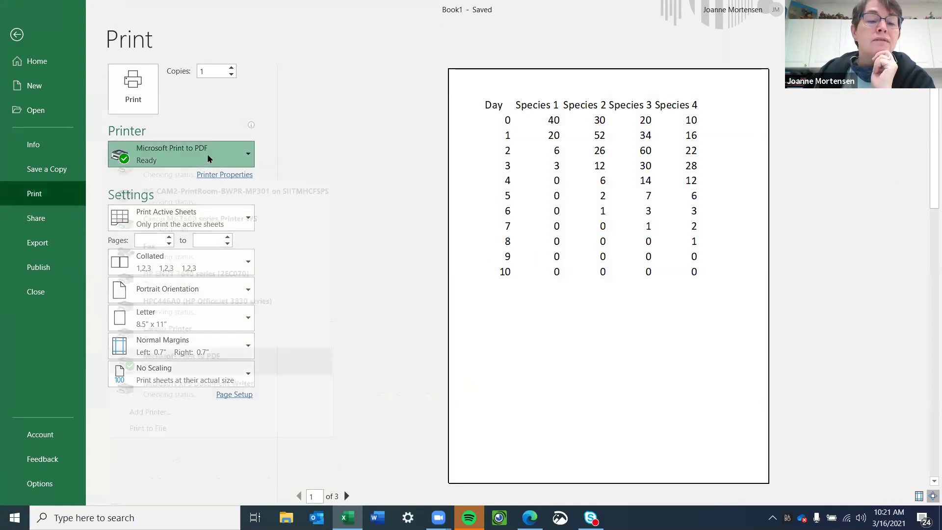
{"action": "left_click", "coordinate": [208, 181]}
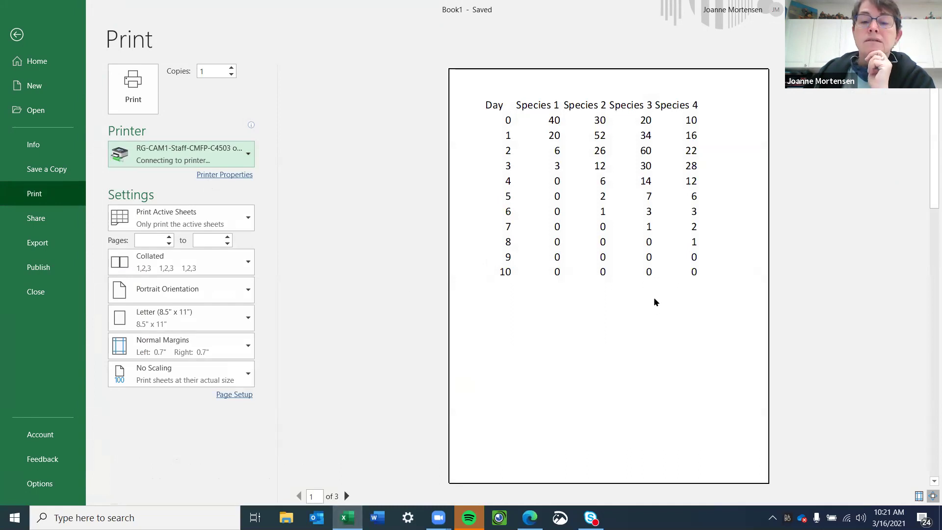
{"action": "left_click", "coordinate": [347, 496]}
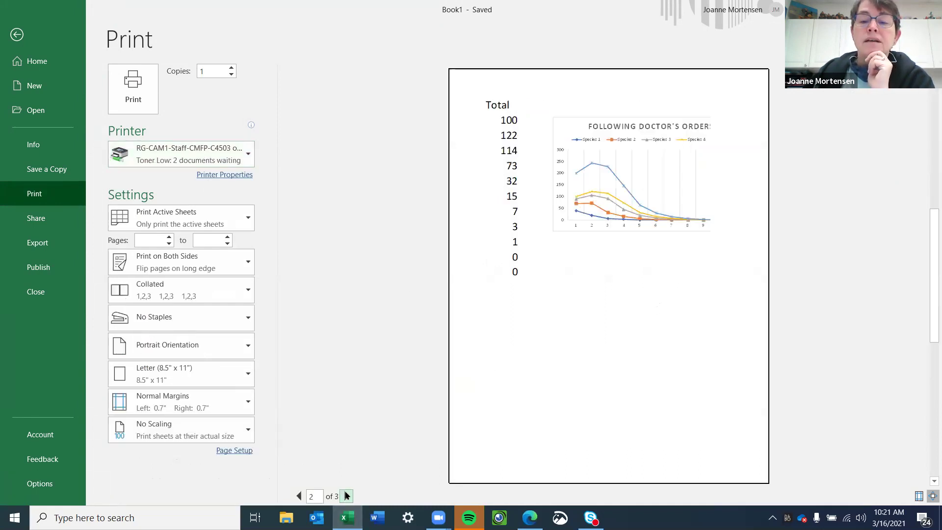
{"action": "left_click", "coordinate": [346, 496]}
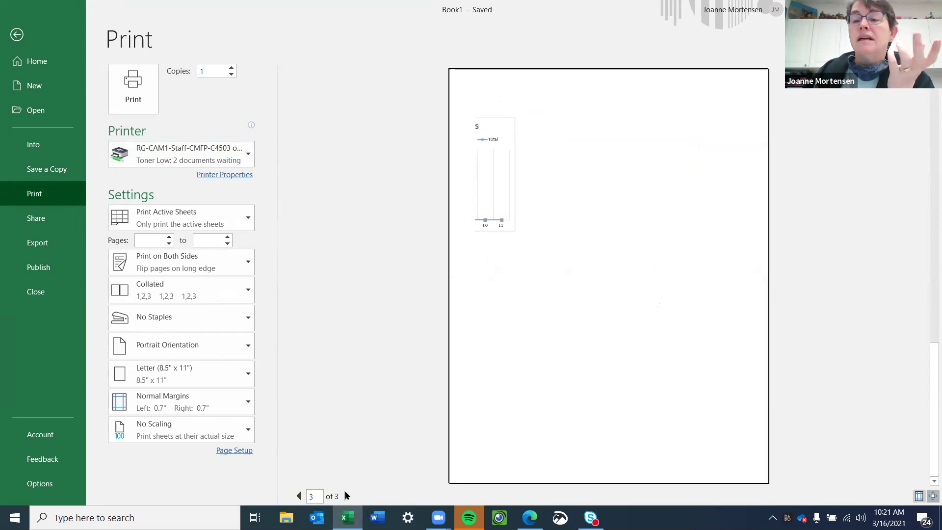
{"action": "left_click", "coordinate": [17, 34]}
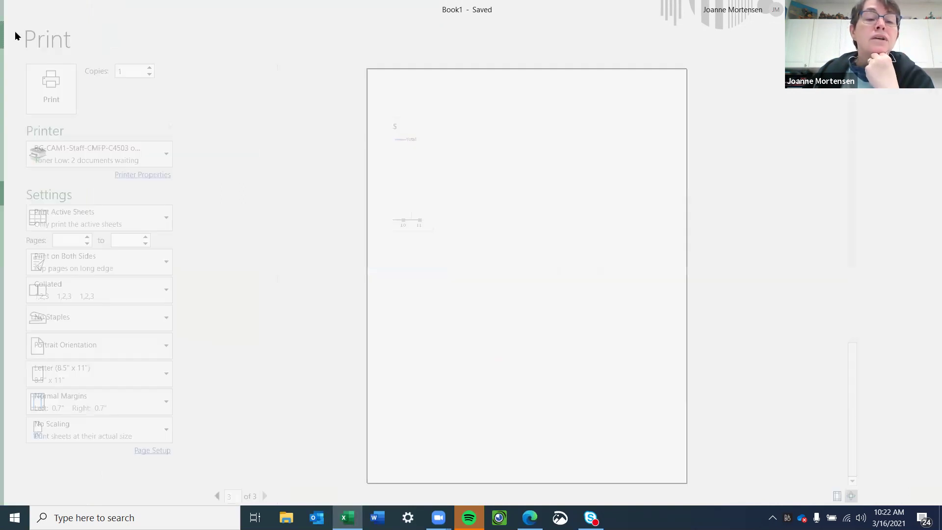
- Set up printing of only the selected chart with Microsoft Print to PDF as the printer
{"action": "left_click", "coordinate": [684, 269]}
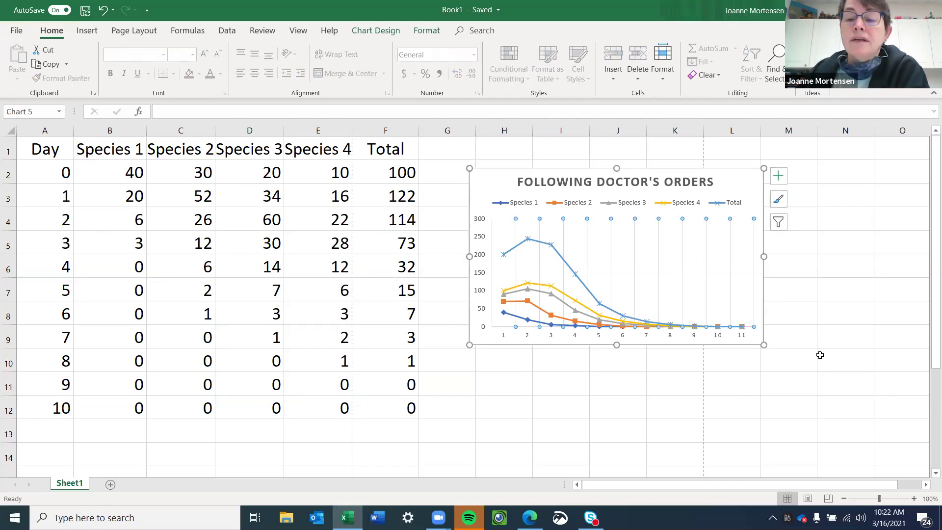
{"action": "left_click", "coordinate": [16, 32]}
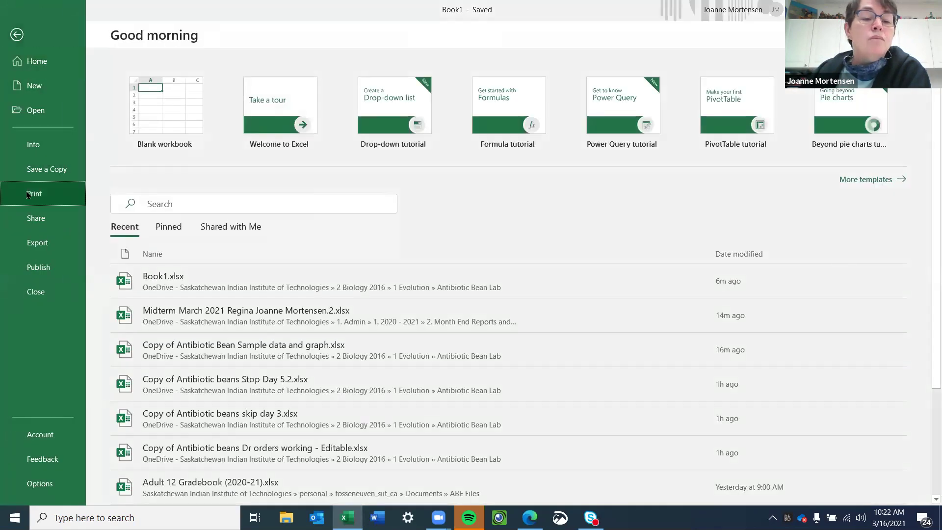
{"action": "left_click", "coordinate": [28, 194]}
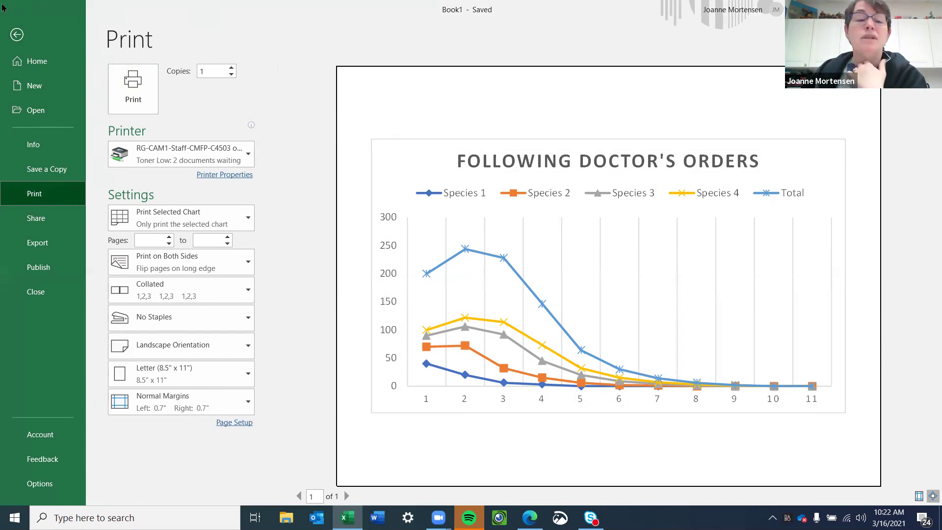
{"action": "left_click", "coordinate": [151, 150]}
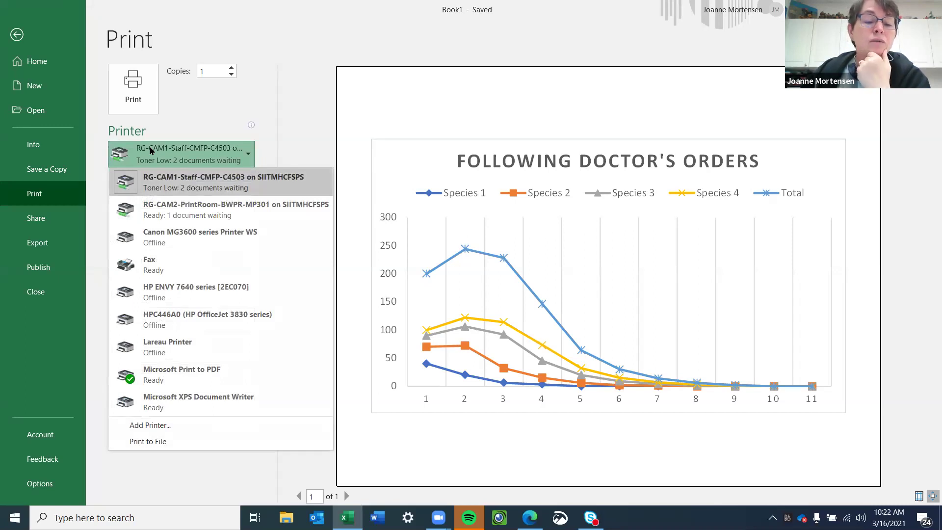
{"action": "left_click", "coordinate": [181, 370]}
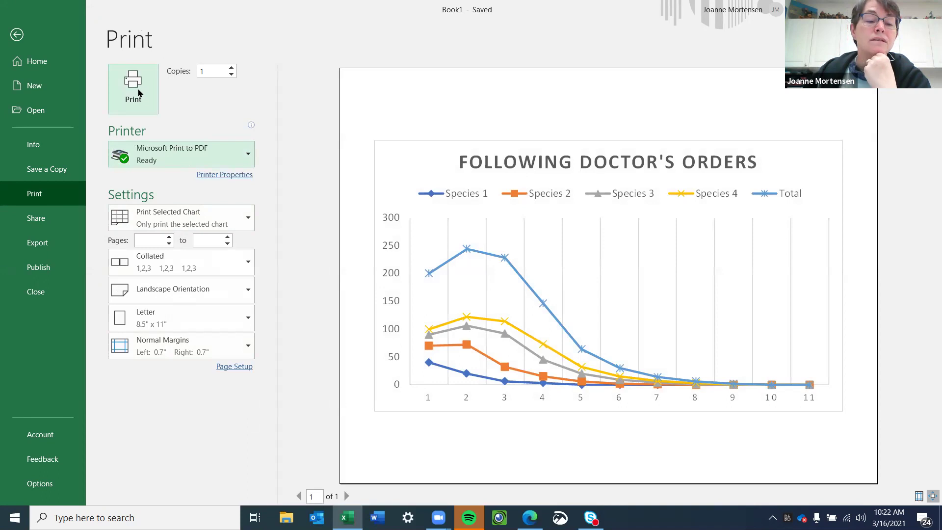
- Print the chart to a PDF document and browse the folder tree for a save location
{"action": "left_click", "coordinate": [133, 89]}
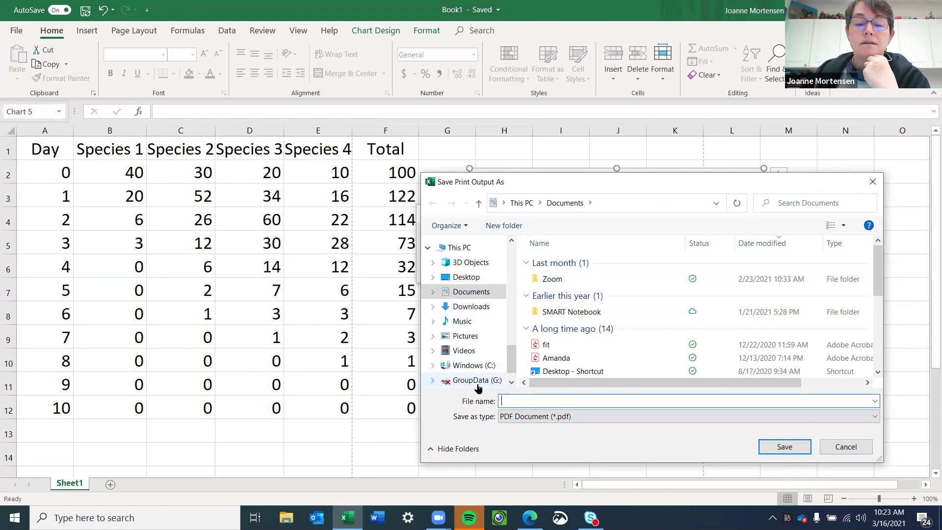
{"action": "scroll", "coordinate": [468, 287], "scroll_direction": "up", "scroll_amount": 1}
{"action": "scroll", "coordinate": [468, 287], "scroll_direction": "up", "scroll_amount": 5}
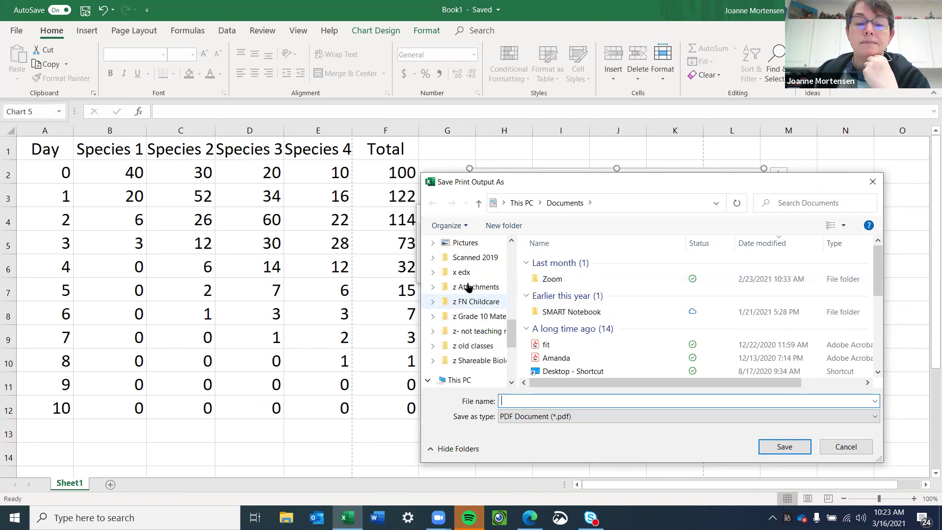